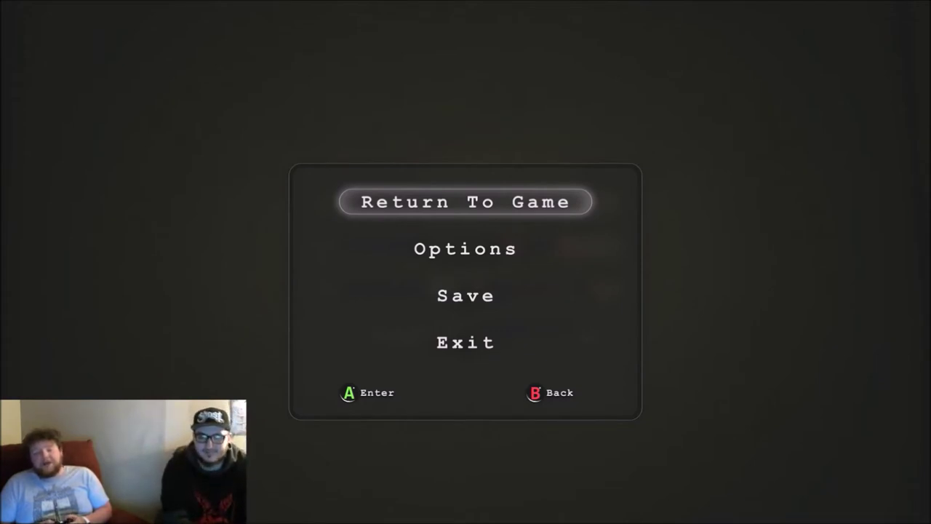
{"action": "key", "text": "Return"}
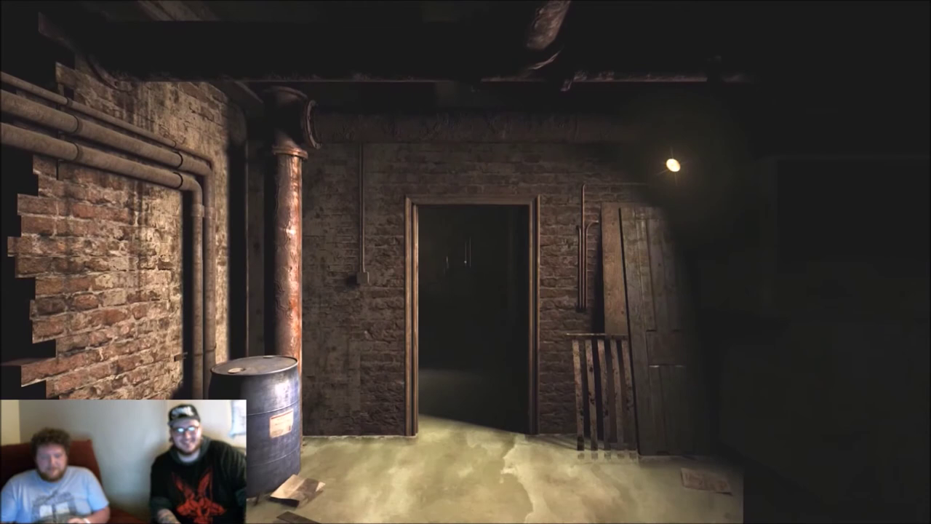
{"action": "key", "text": "Escape"}
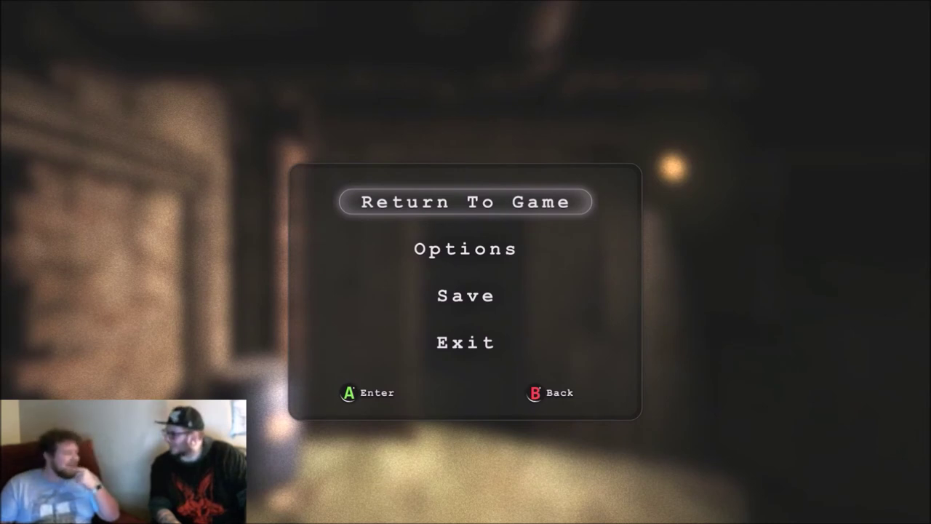
{"action": "key", "text": "Return"}
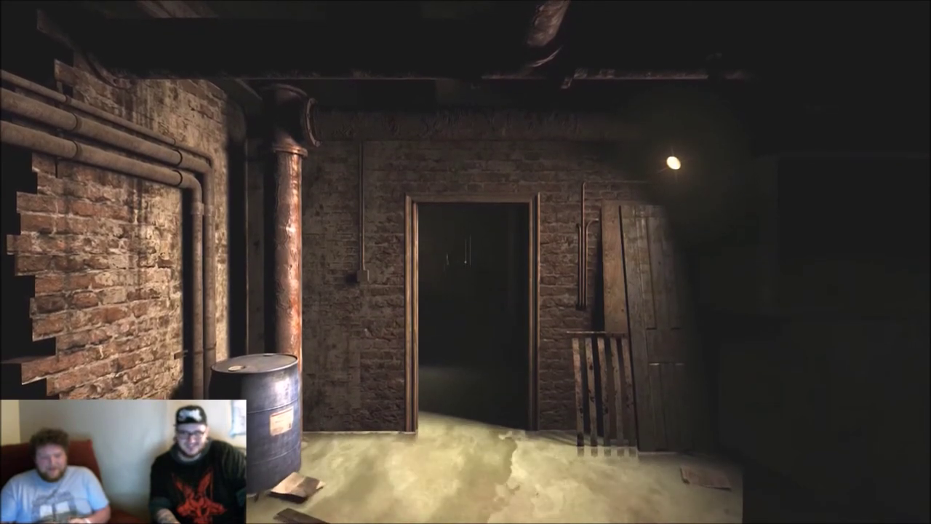
{"action": "right_click", "coordinate": [465, 262]}
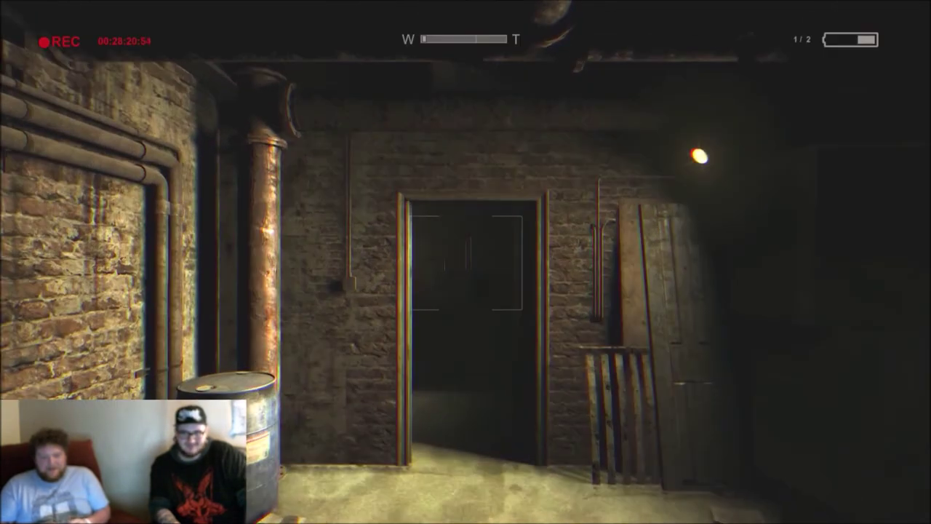
{"action": "right_click", "coordinate": [466, 262]}
{"action": "left_click_drag", "start_coordinate": [466, 262], "coordinate": [218, 364]}
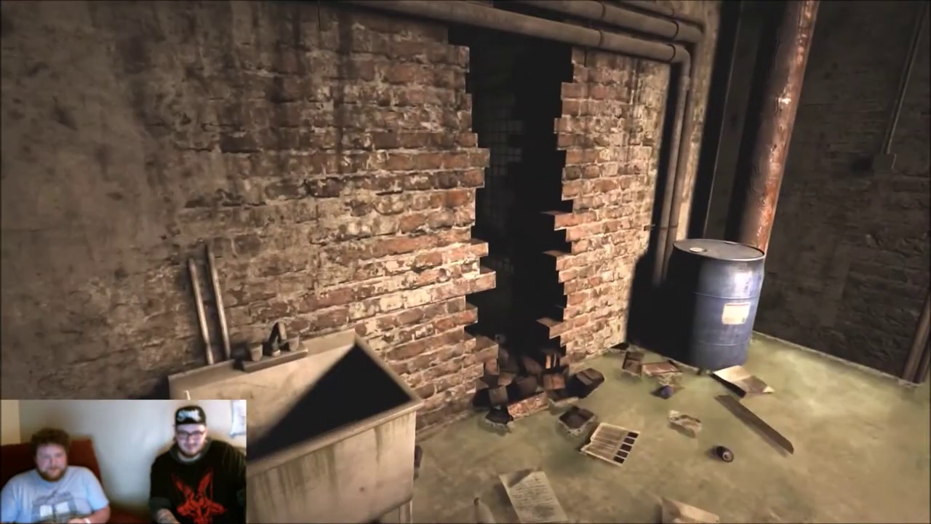